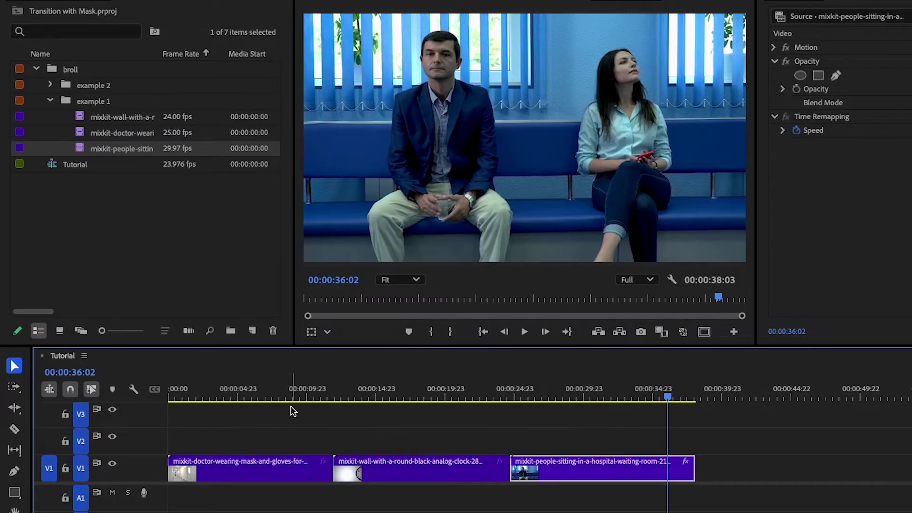
Raise the doctor clip to V3 and the wall-clock clip to V2, then park the playhead near 5 seconds.
left_click(234, 398)
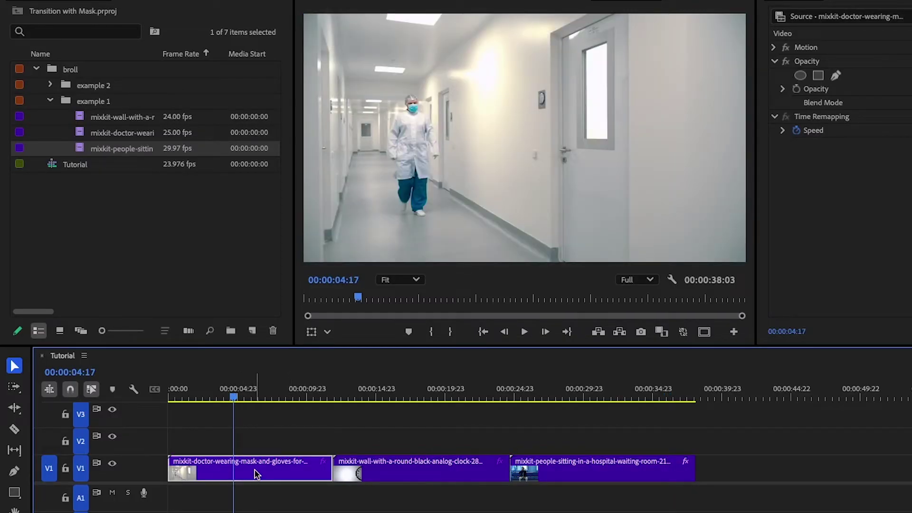
left_click_drag(253, 468, 252, 419)
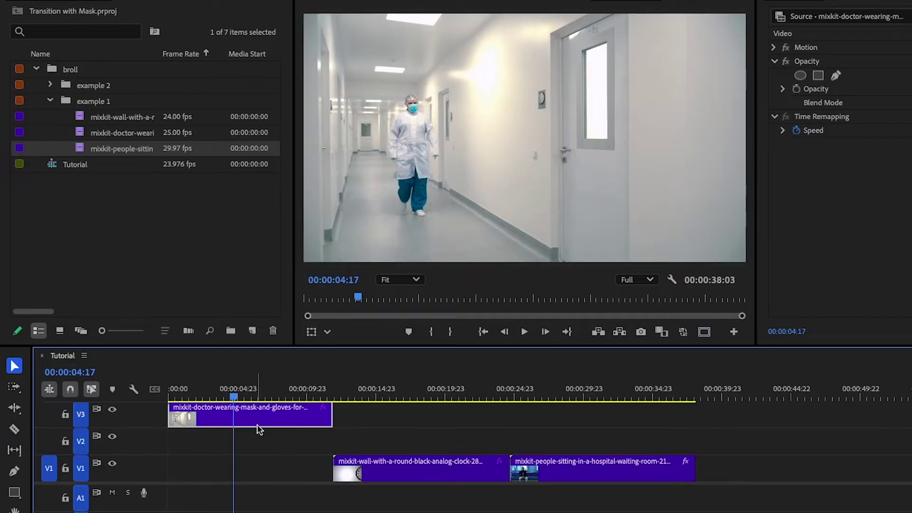
left_click_drag(388, 471, 385, 444)
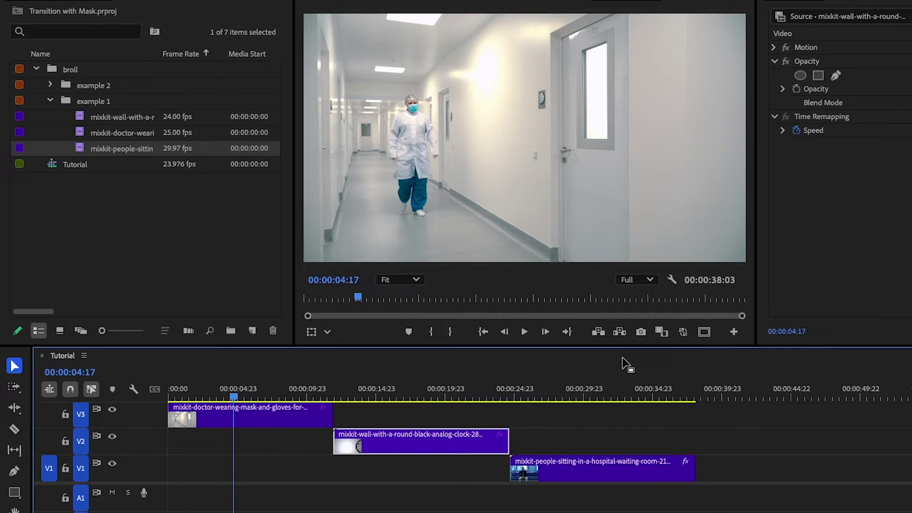
left_click_drag(233, 398, 242, 396)
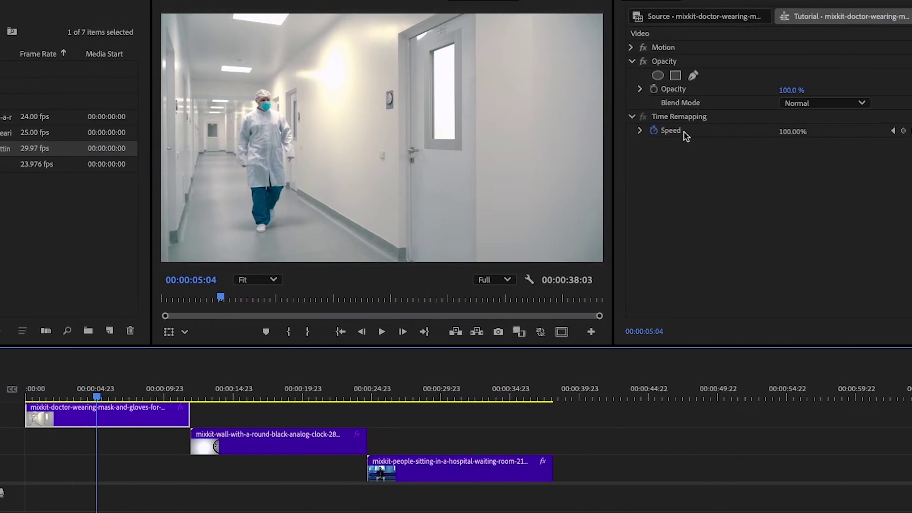
Add a 4-point polygon mask to the doctor clip's Opacity and set the Program monitor zoom to 25%.
left_click(668, 76)
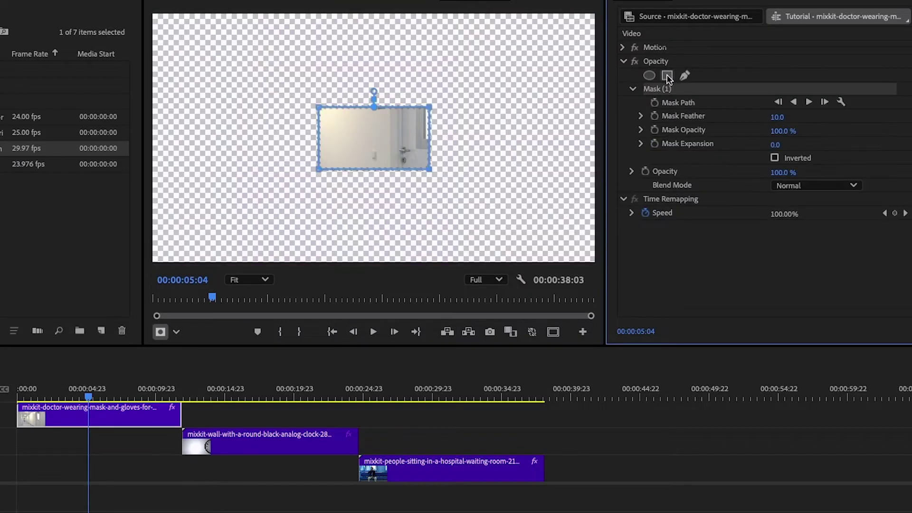
left_click(239, 285)
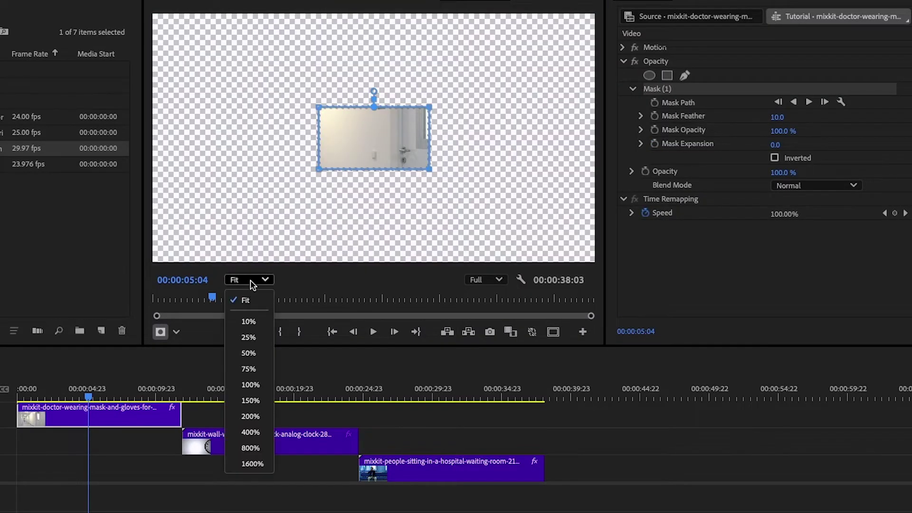
left_click(256, 338)
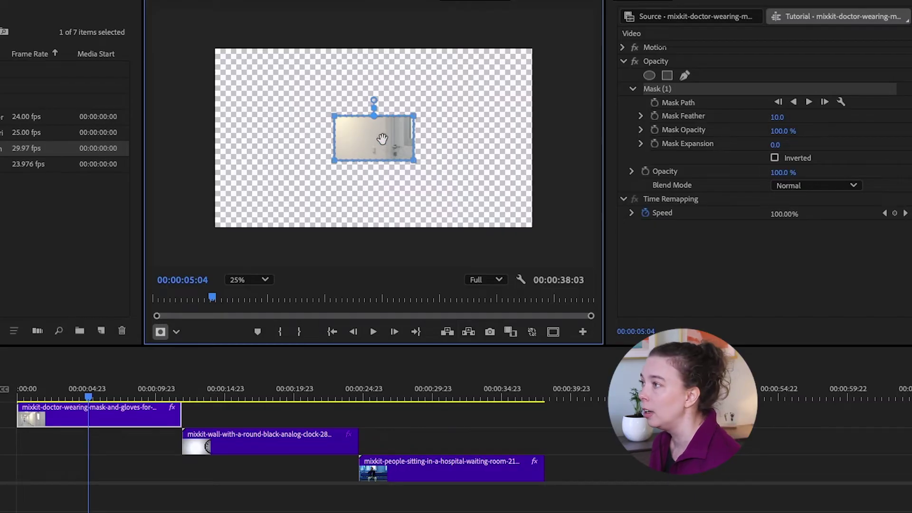
Reshape the mask into a tall strip just past the frame's right edge.
left_click_drag(385, 138, 582, 125)
left_click_drag(543, 104, 545, 30)
left_click_drag(543, 150, 544, 246)
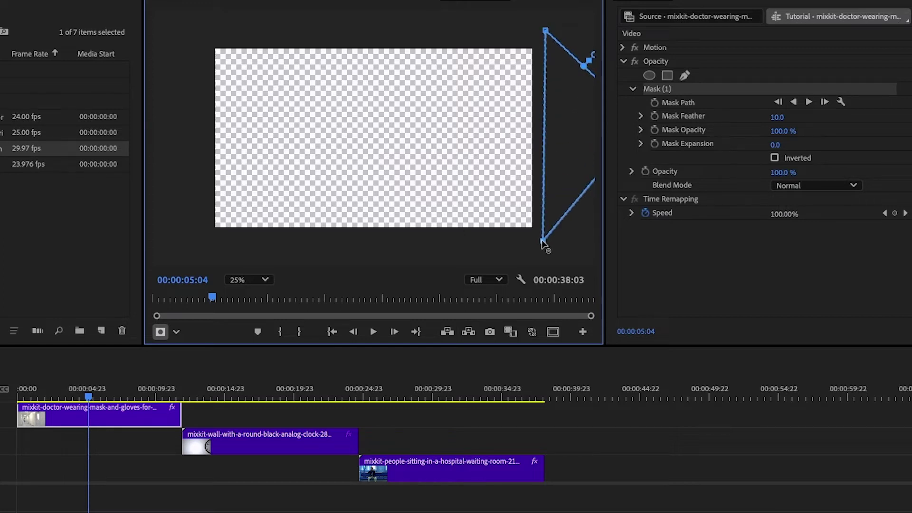
left_click_drag(573, 150, 513, 166)
left_click_drag(574, 121, 578, 45)
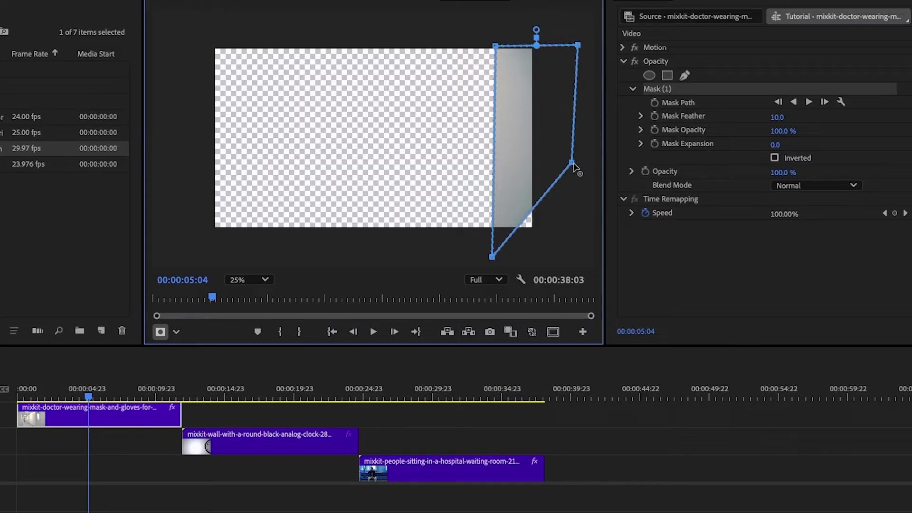
left_click_drag(572, 163, 587, 258)
left_click_drag(503, 135, 557, 128)
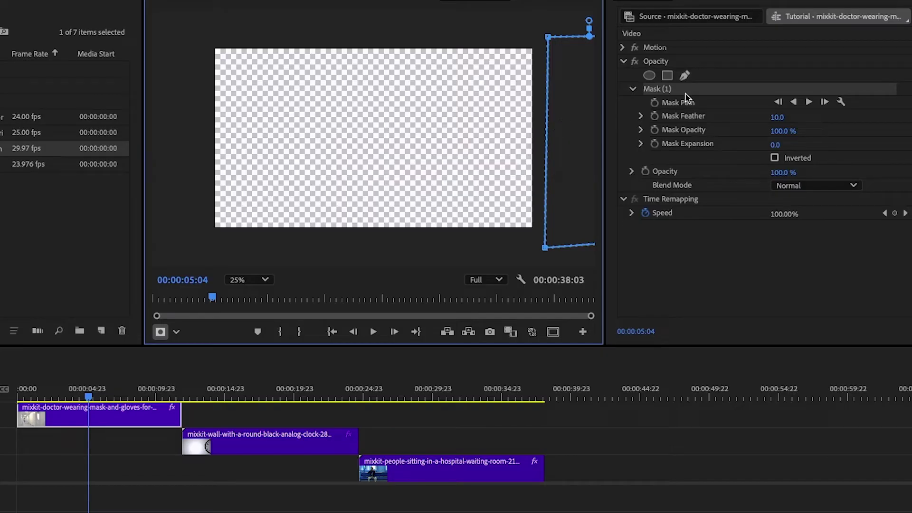
Invert Mask (1), add a Mask Path keyframe at 00:00:05:04, and show the mask outline.
left_click(775, 159)
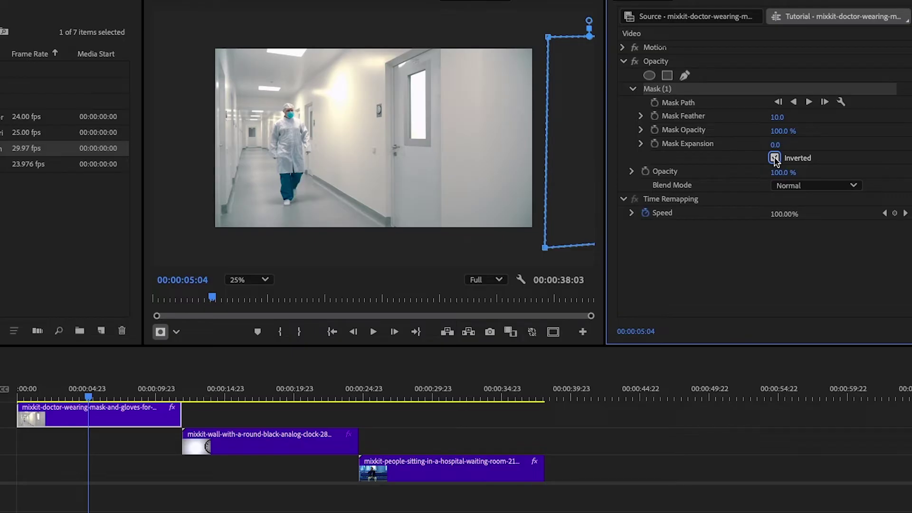
left_click(654, 103)
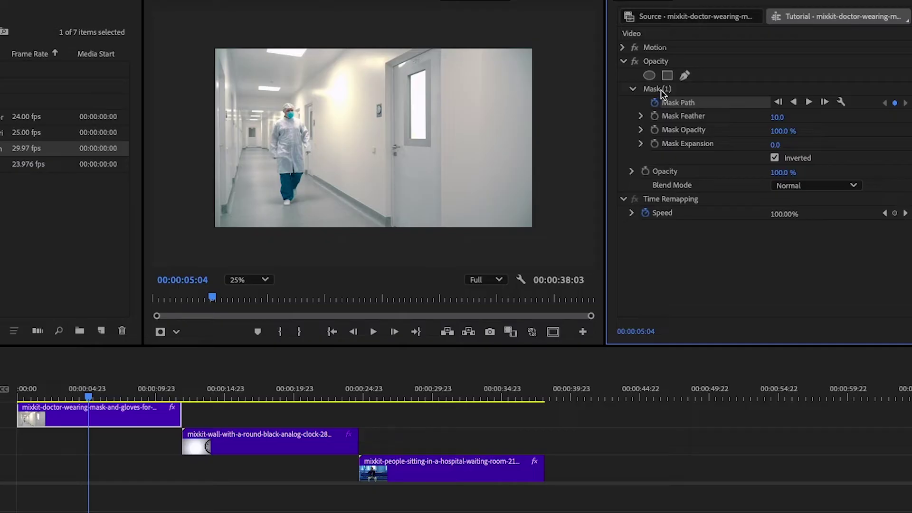
left_click(660, 89)
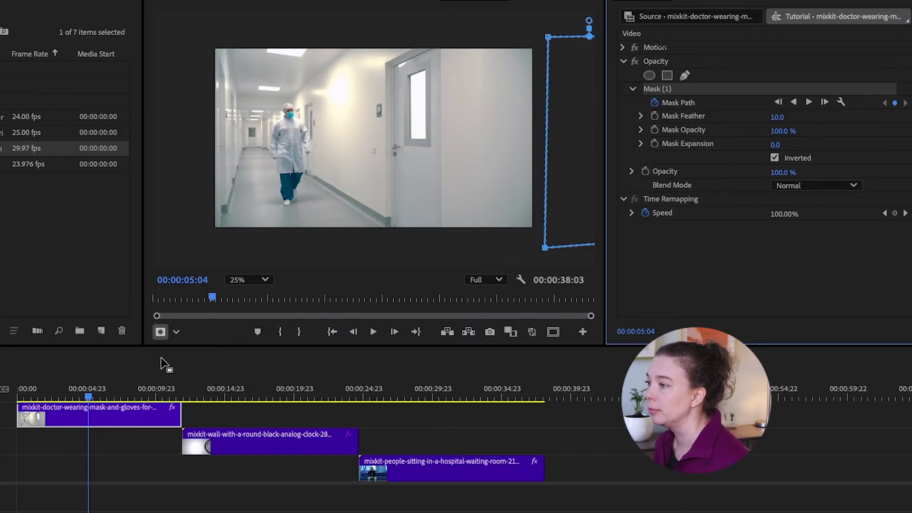
At 00:00:07:21, drag the mask left onto the video and square its corners.
left_click_drag(89, 398, 126, 397)
left_click_drag(589, 64, 401, 139)
left_click_drag(505, 248, 562, 249)
left_click_drag(453, 36, 559, 37)
At 00:00:11:22, stretch the mask over the whole frame, keyframe Mask Path, then return to the previous keyframe.
left_click_drag(126, 398, 183, 397)
left_click(725, 88)
left_click_drag(488, 138, 299, 138)
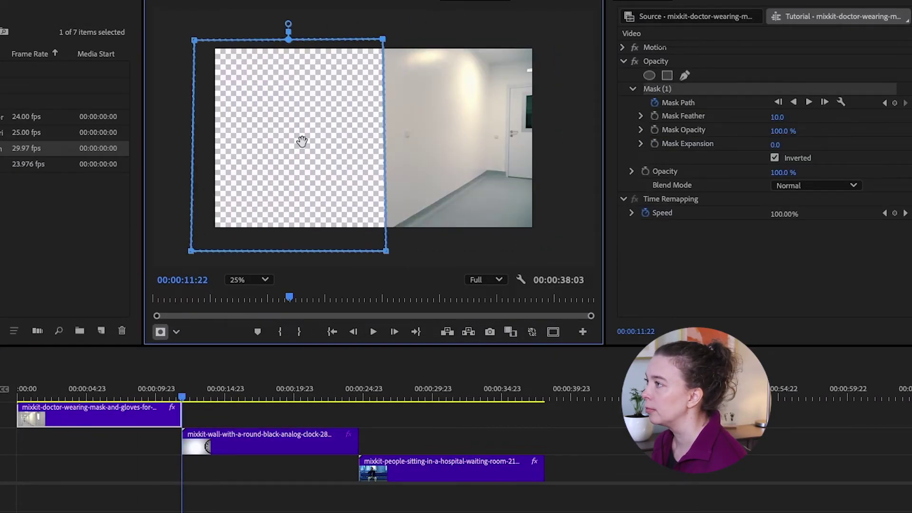
left_click_drag(394, 248, 558, 244)
left_click_drag(390, 35, 553, 33)
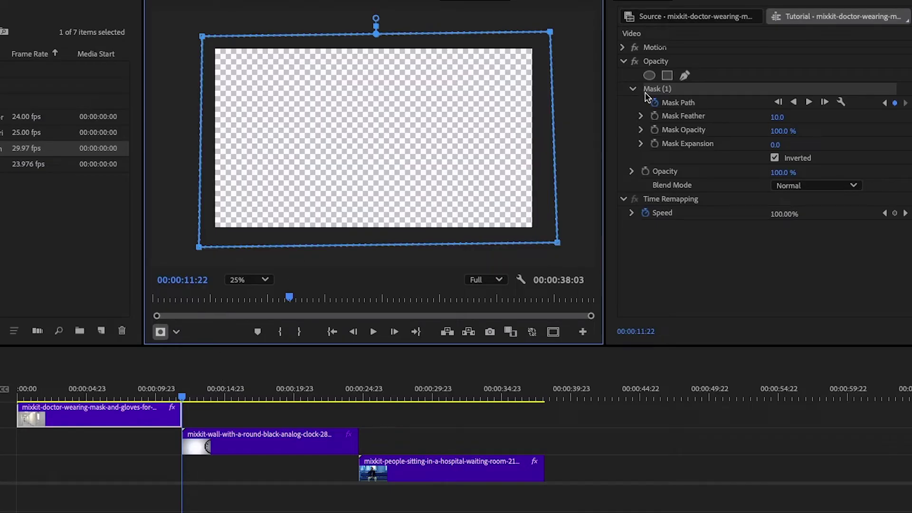
left_click(895, 103)
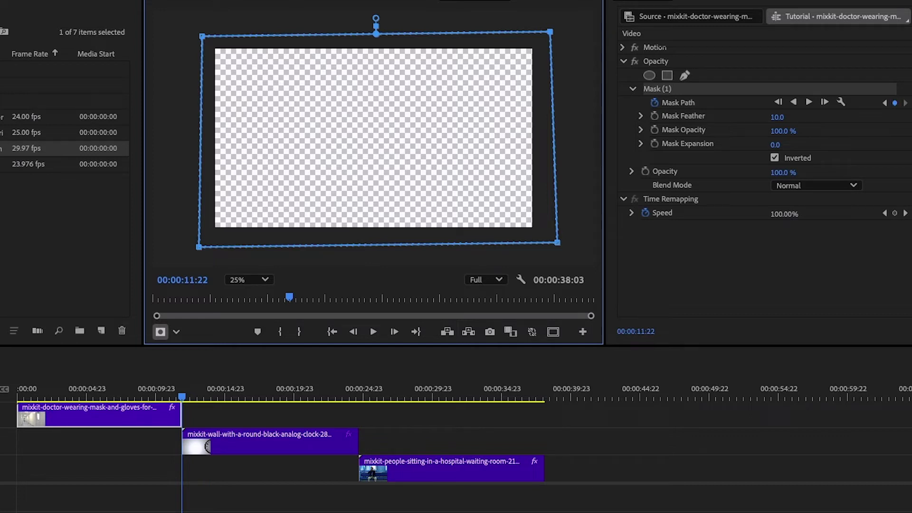
left_click(884, 104)
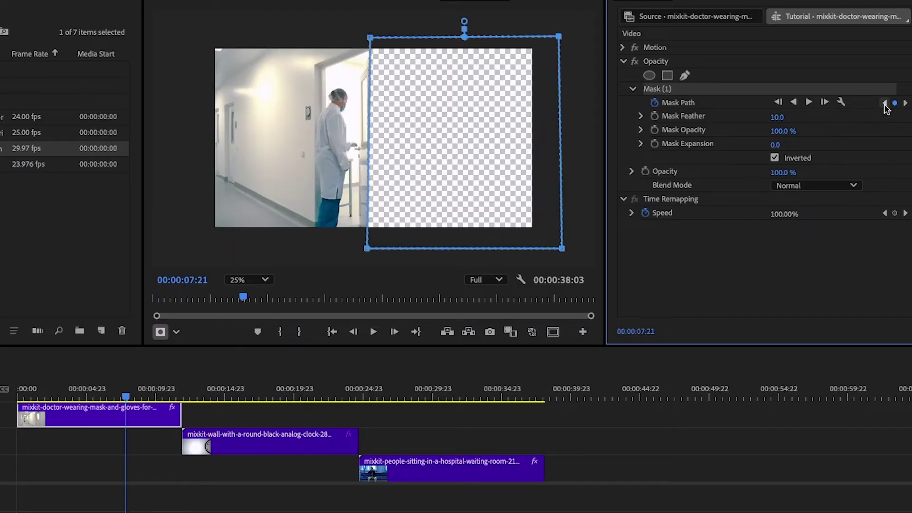
left_click(884, 104)
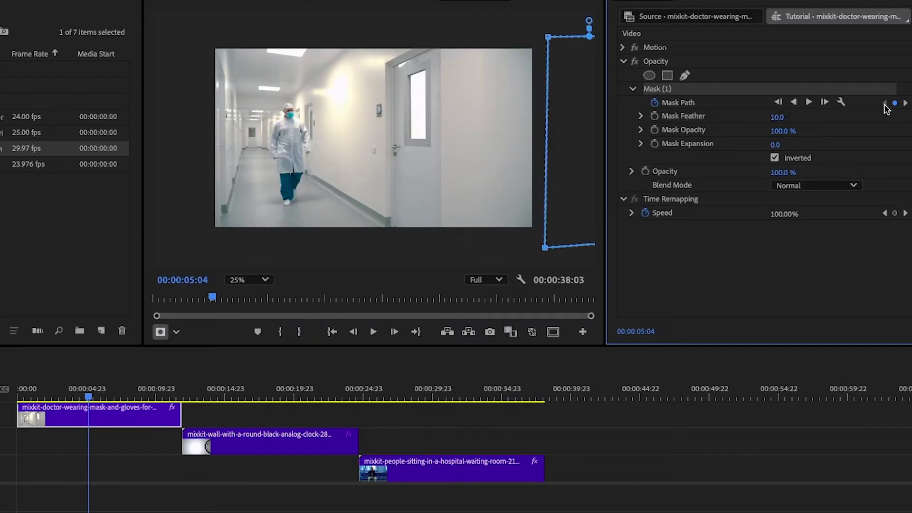
Move the wall-clock clip 3:19 earlier so it overlaps the doctor clip's end.
left_click(251, 446)
left_click_drag(258, 447, 171, 454)
left_click(89, 397)
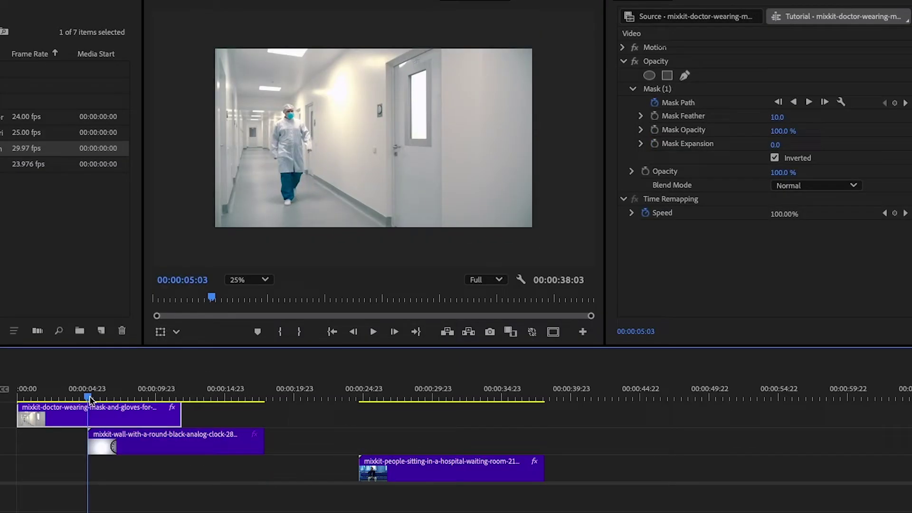
Play back the wipe transition starting from 00:00:02:07.
left_click_drag(89, 398, 51, 403)
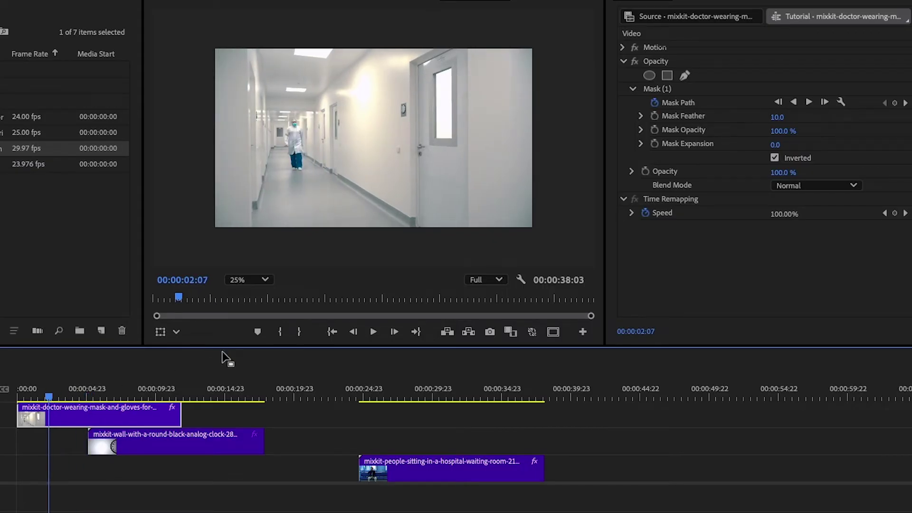
key("space")
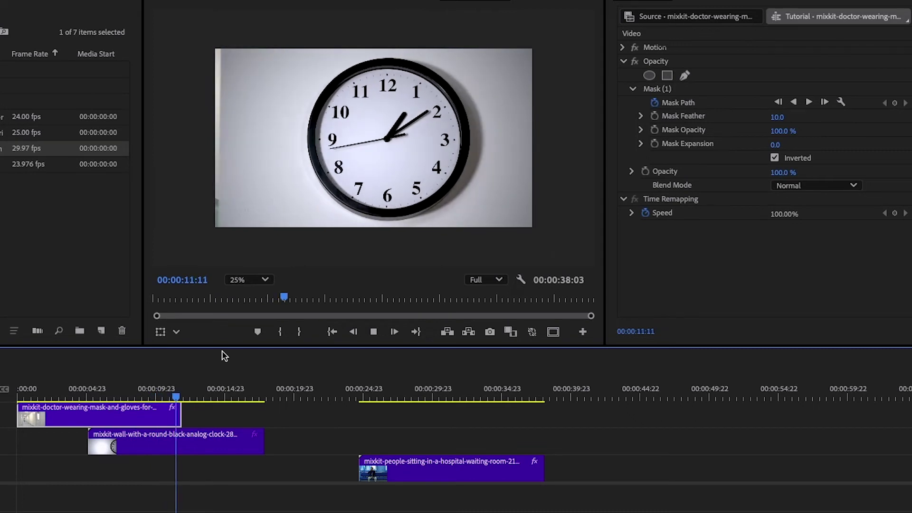
key("space")
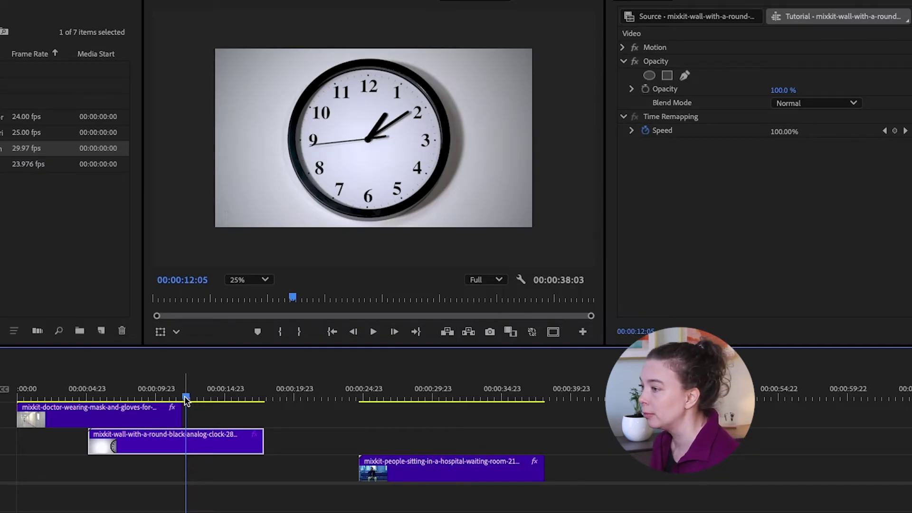
At 00:00:14:07, add an inverted rectangular mask to the clock clip, positioned just past the right edge.
left_click_drag(186, 400, 215, 396)
left_click(667, 76)
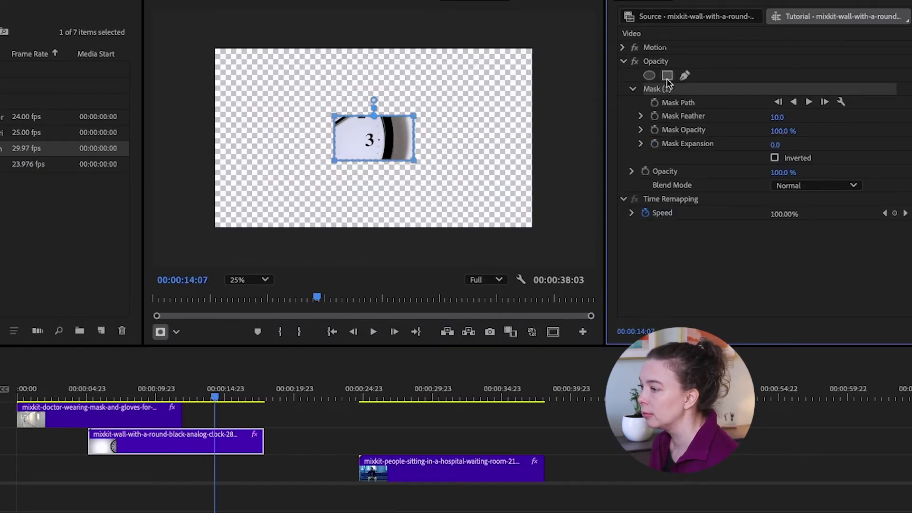
left_click_drag(374, 138, 525, 145)
left_click_drag(485, 122, 486, 32)
left_click_drag(568, 119, 572, 28)
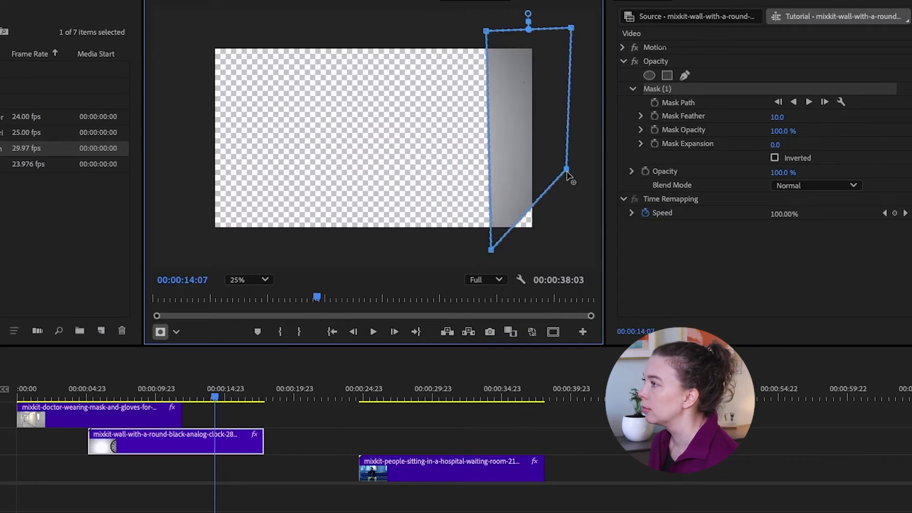
left_click_drag(518, 147, 570, 147)
left_click(775, 158)
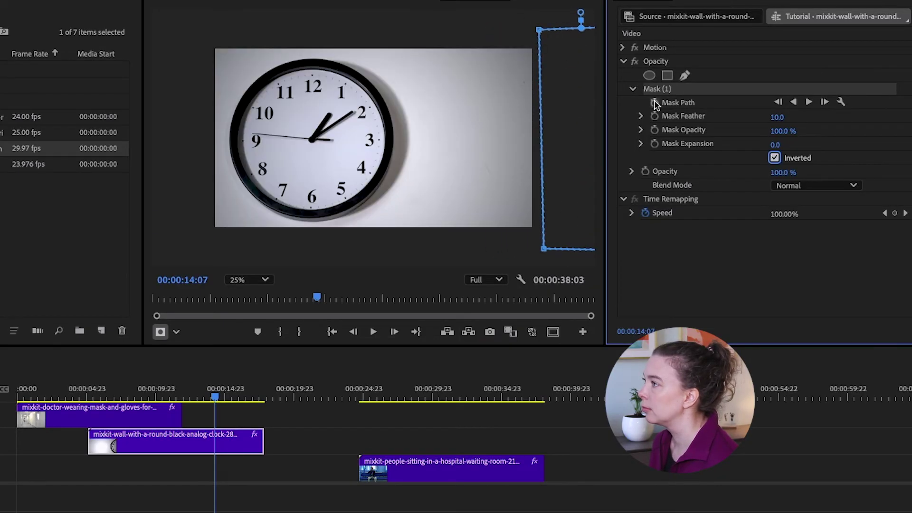
Animate the mask from mid-frame at 00:00:15:23 to covering the whole frame at the clip's end.
left_click_drag(217, 399, 240, 400)
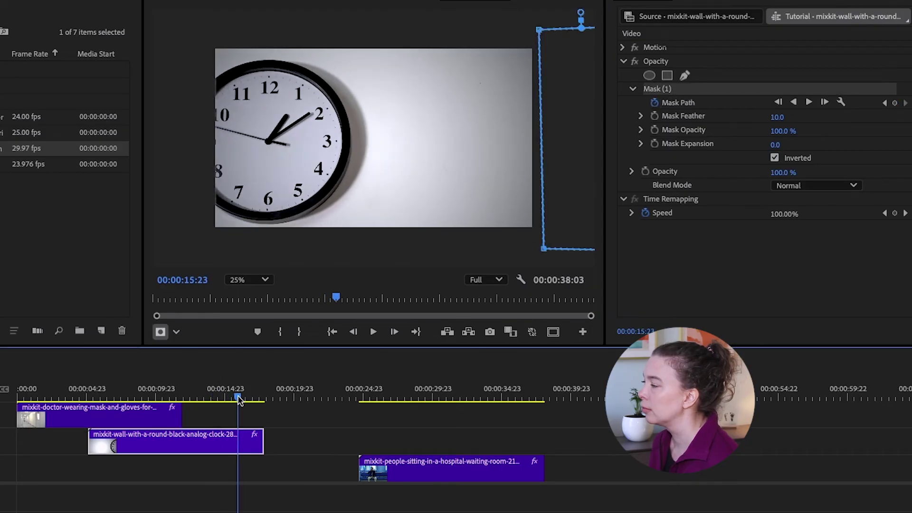
left_click_drag(554, 129, 385, 141)
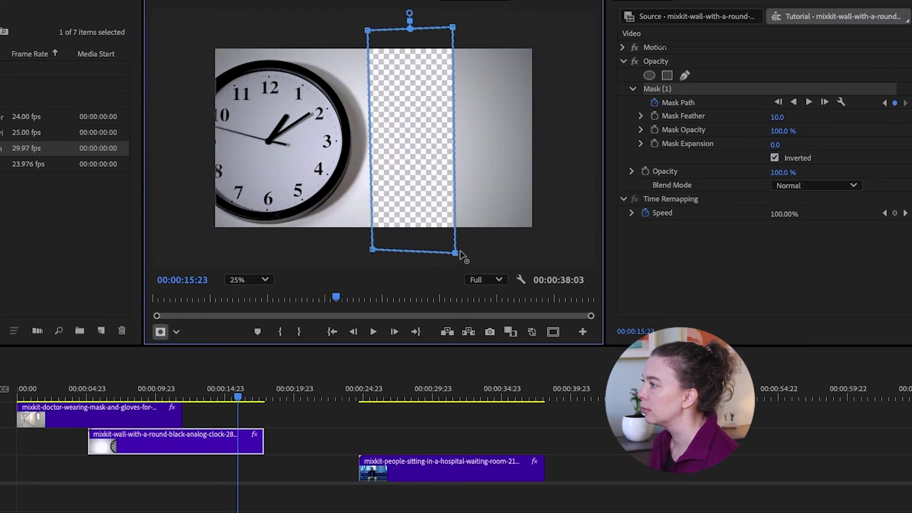
left_click_drag(462, 257, 567, 250)
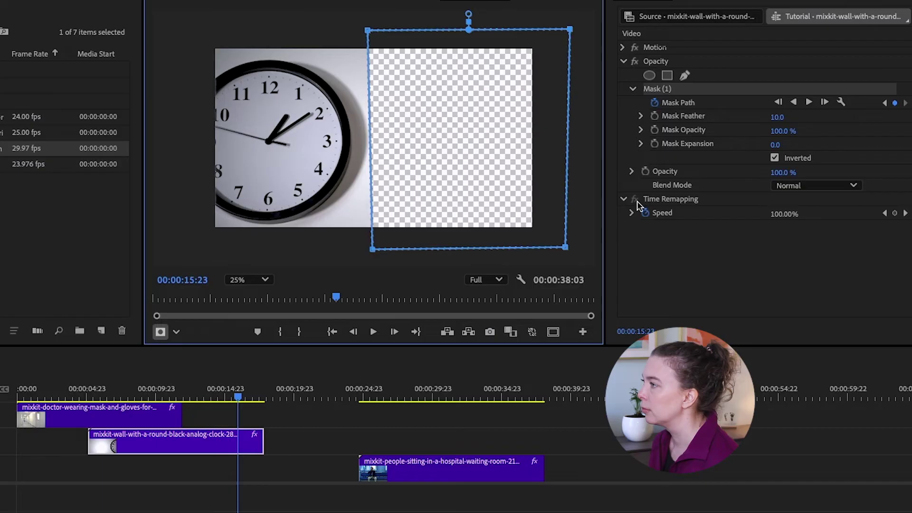
key("Down")
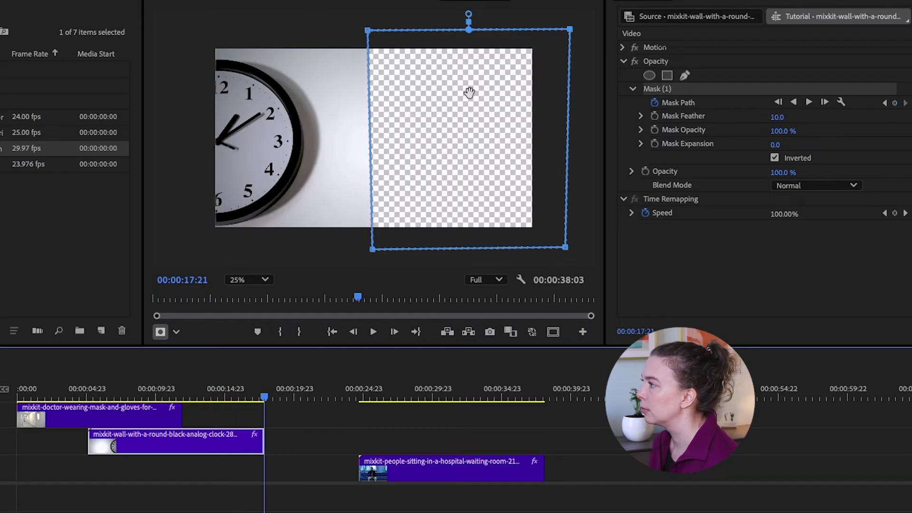
left_click_drag(474, 144, 314, 146)
left_click_drag(401, 249, 563, 247)
left_click_drag(404, 28, 476, 22)
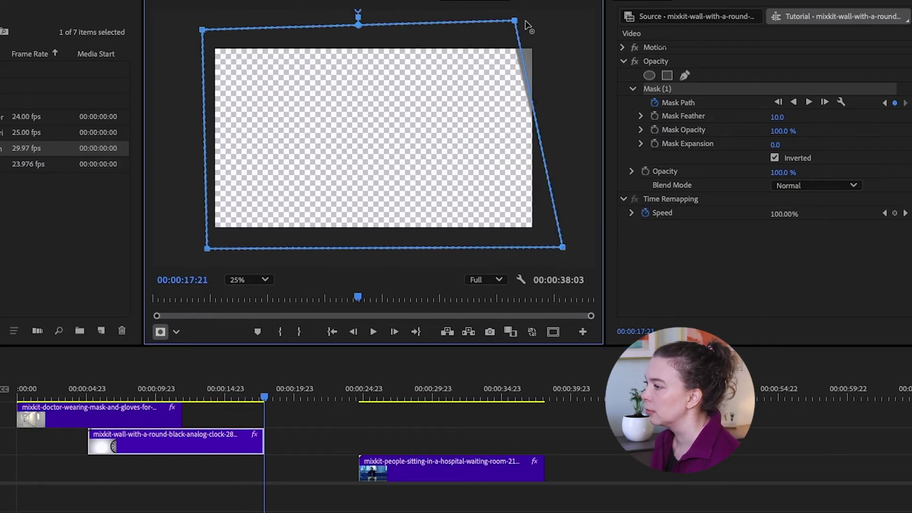
left_click(885, 103)
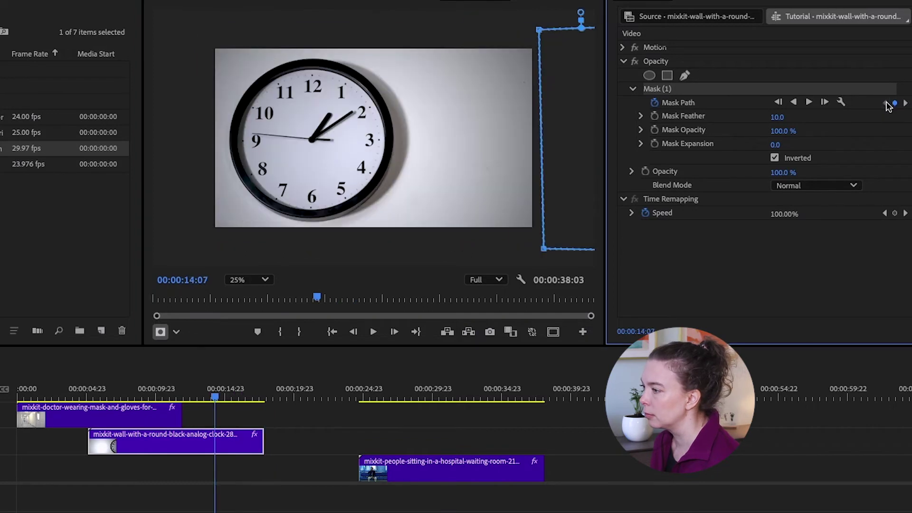
Slide the waiting-room clip earlier to about 00:00:14:07 and play the sequence from the start.
left_click_drag(457, 475, 317, 477)
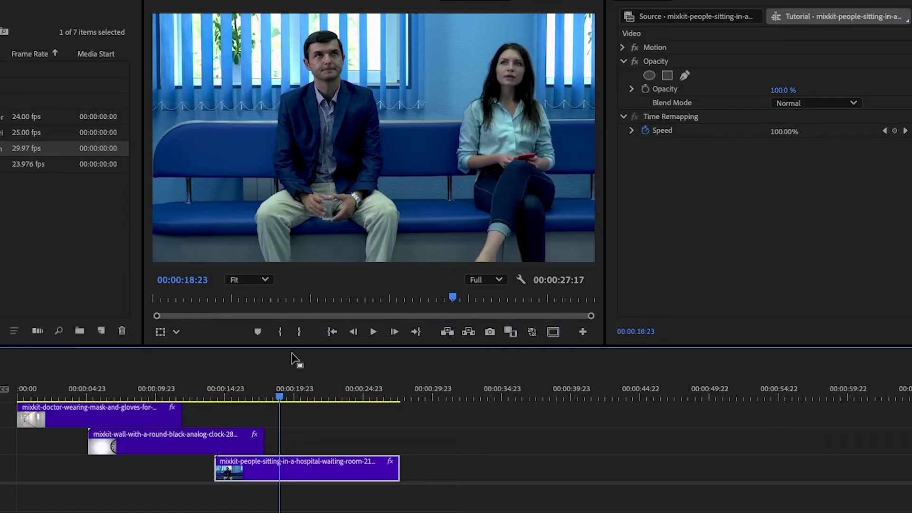
key("Home")
key("space")
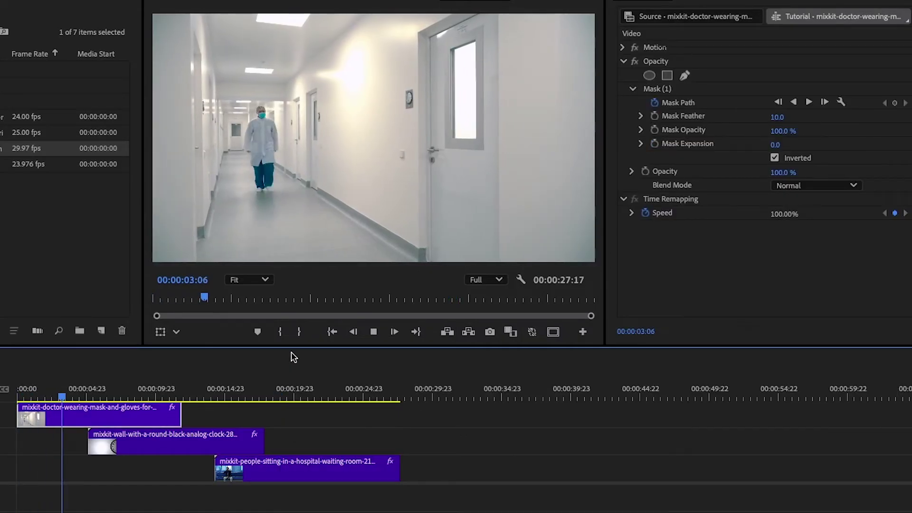